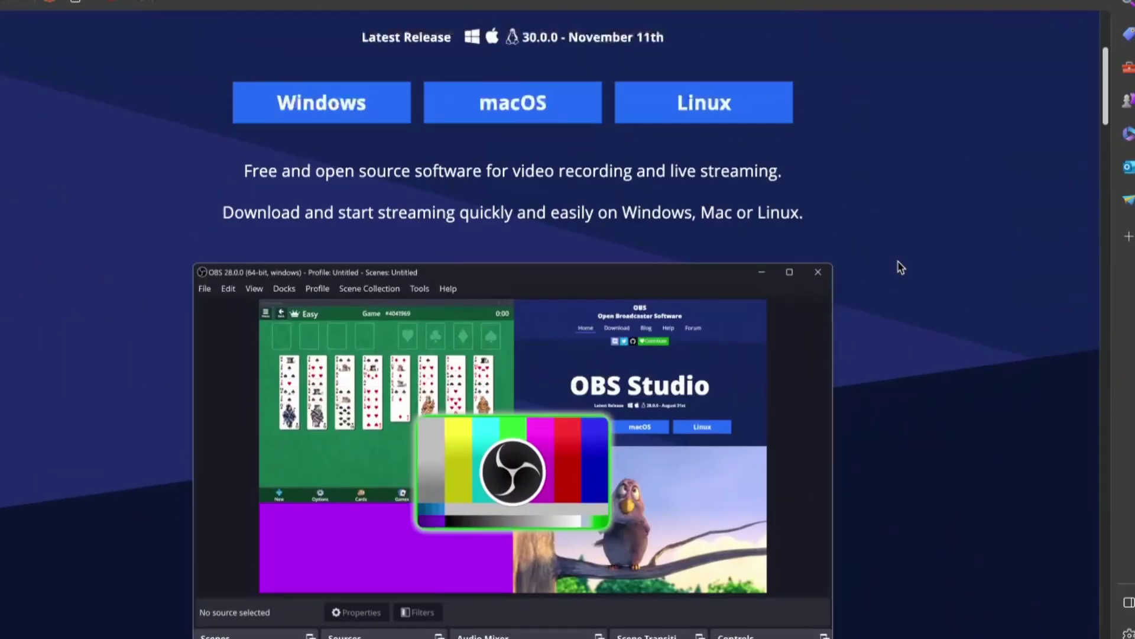
scroll(900, 267, up, 3)
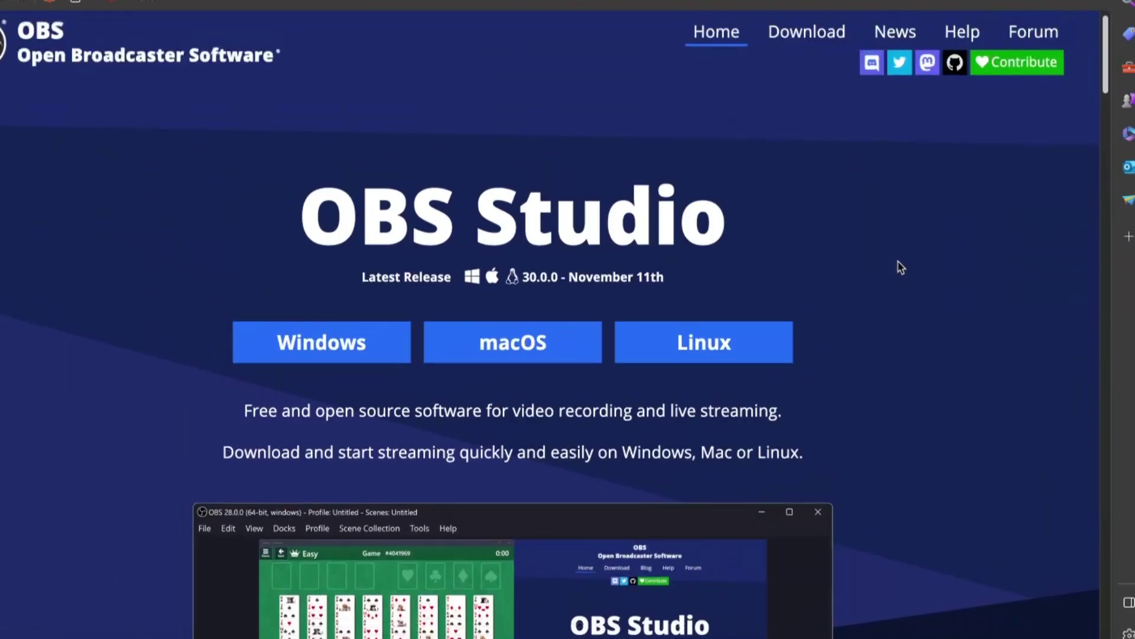
scroll(901, 268, down, 1)
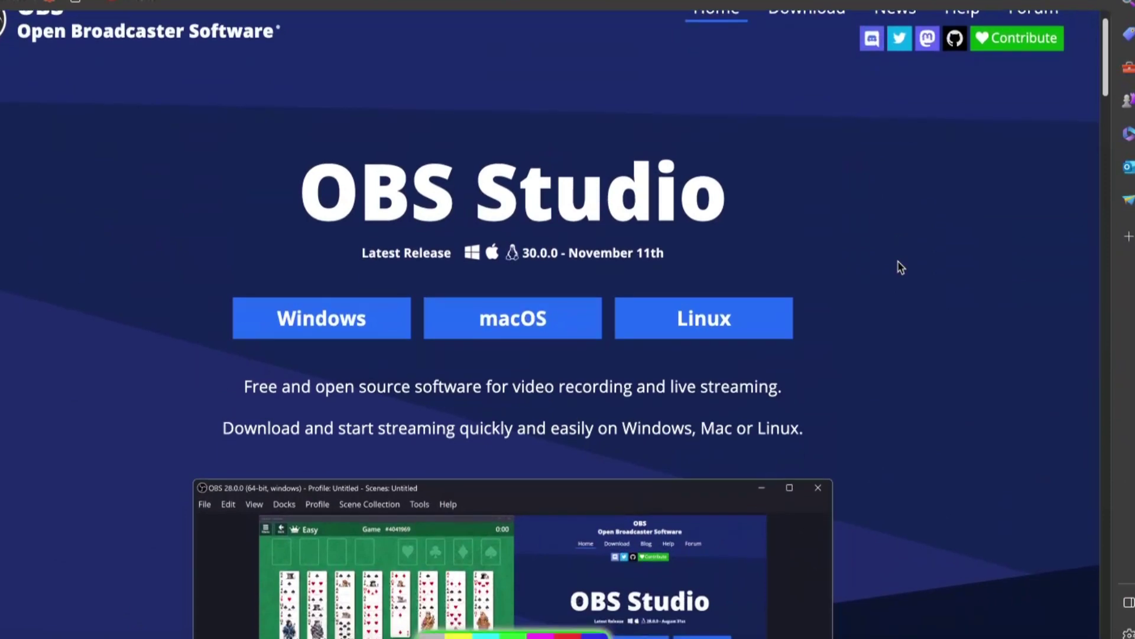
scroll(901, 267, down, 1)
scroll(901, 267, down, 1)
scroll(900, 267, down, 1)
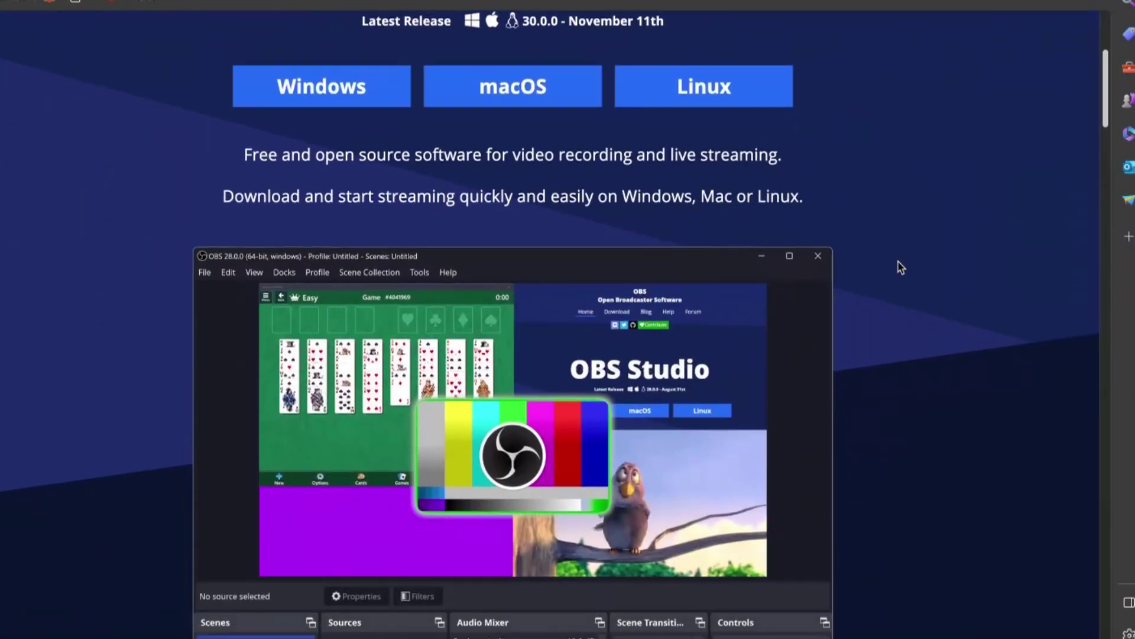
scroll(900, 267, down, 1)
scroll(901, 267, down, 1)
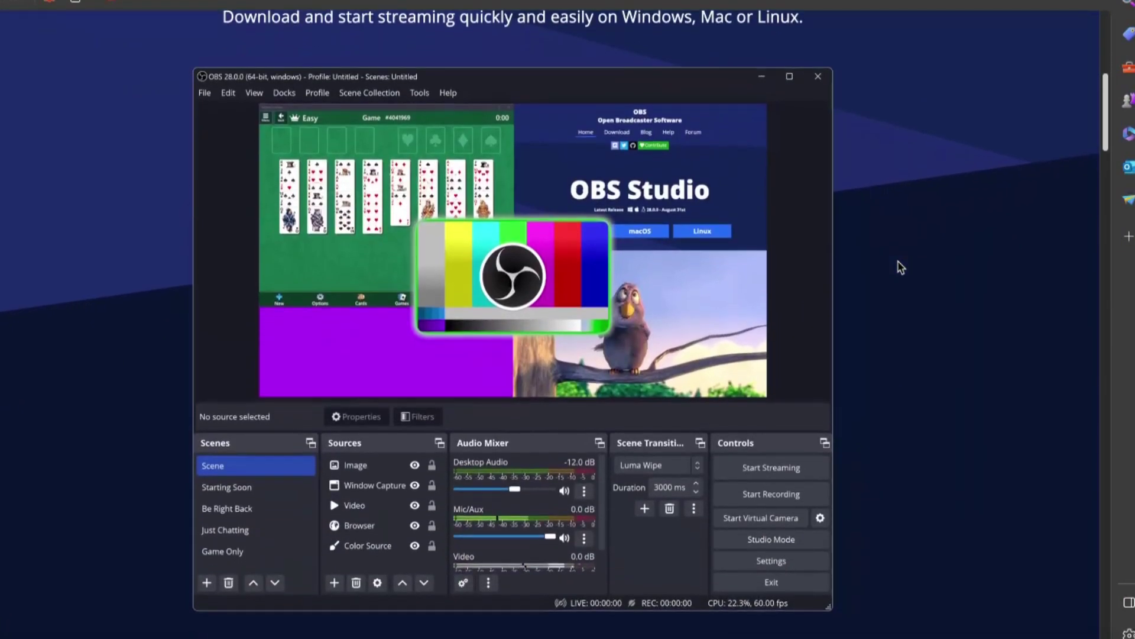
scroll(900, 268, down, 1)
scroll(900, 267, down, 1)
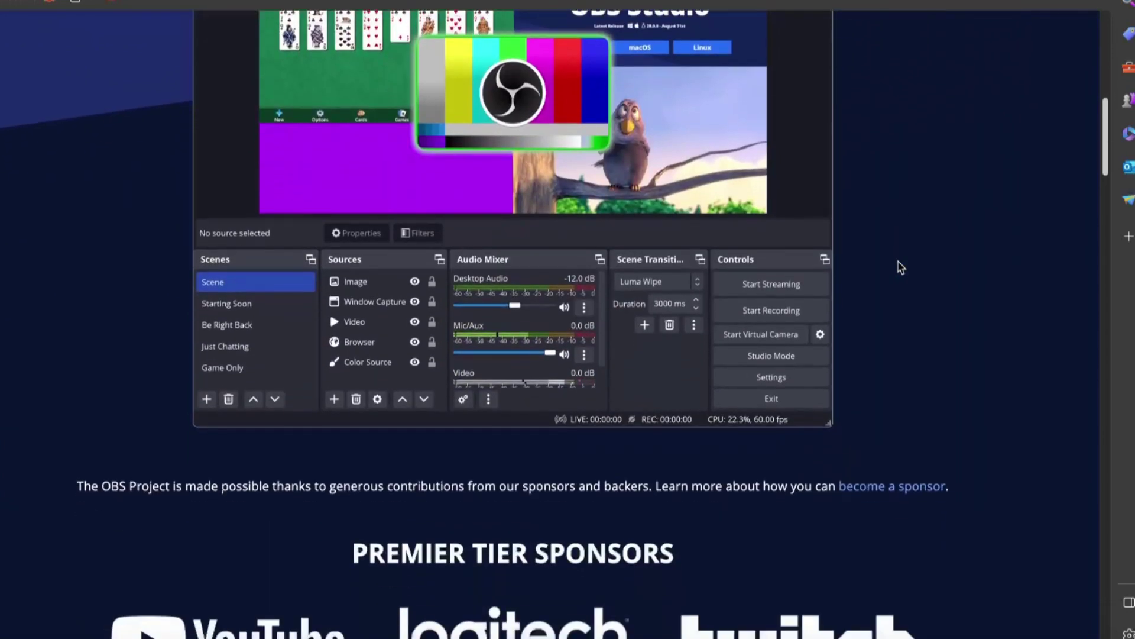
scroll(900, 266, down, 2)
scroll(901, 268, down, 1)
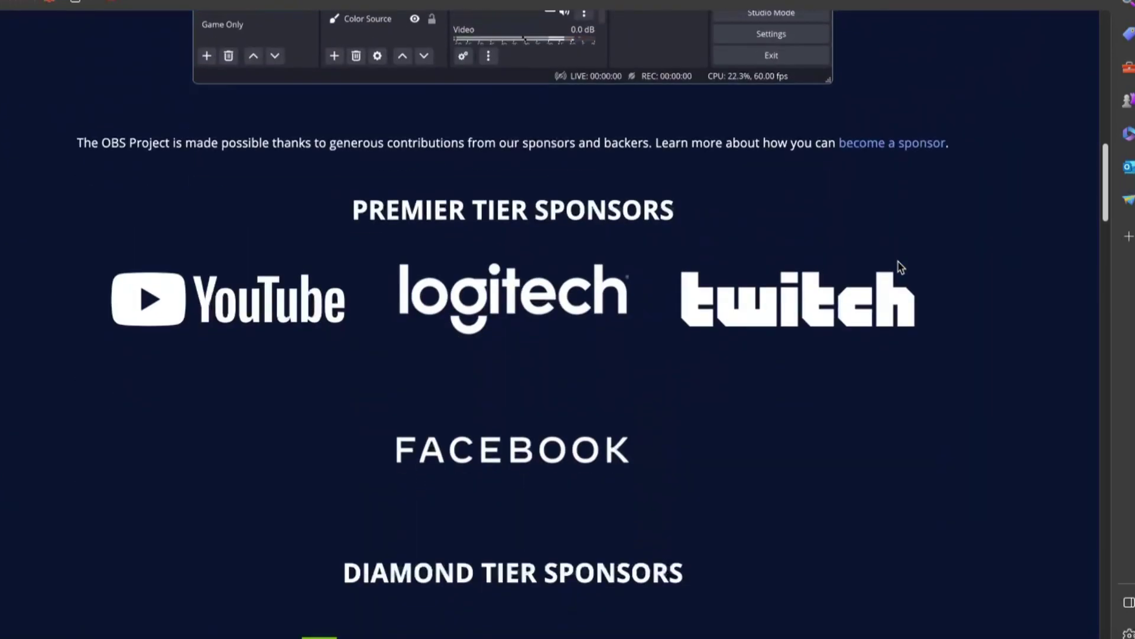
scroll(900, 268, down, 1)
scroll(901, 266, down, 2)
scroll(900, 267, down, 2)
scroll(900, 268, down, 3)
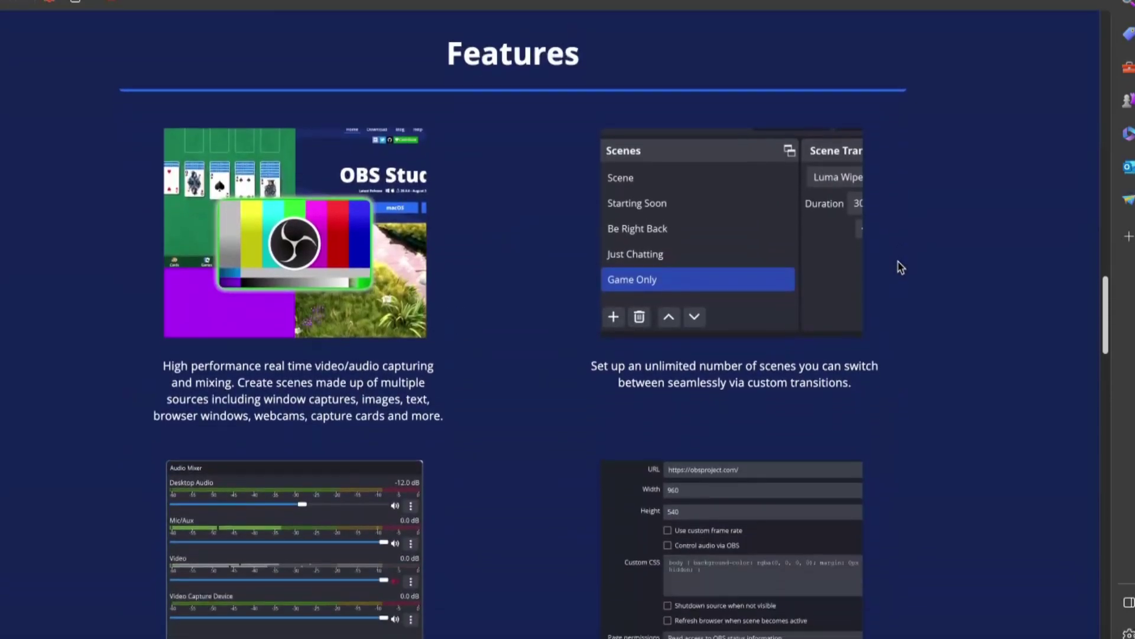
scroll(901, 267, down, 2)
scroll(901, 268, down, 2)
scroll(900, 267, down, 2)
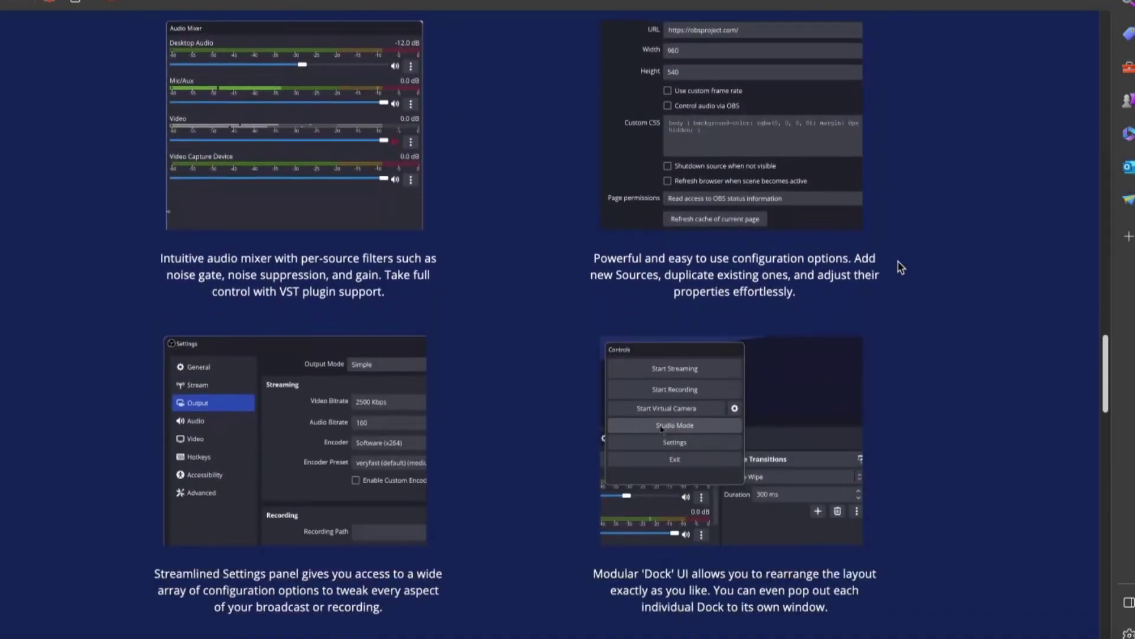
scroll(901, 267, down, 1)
scroll(899, 267, down, 3)
scroll(900, 268, down, 1)
scroll(901, 266, down, 1)
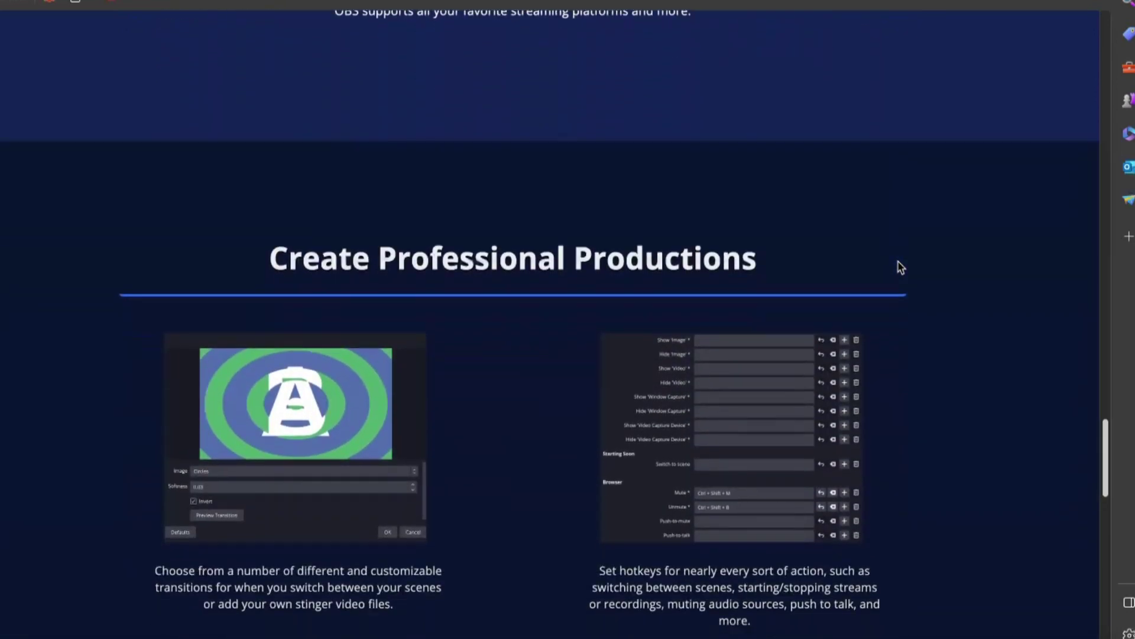
scroll(900, 267, down, 2)
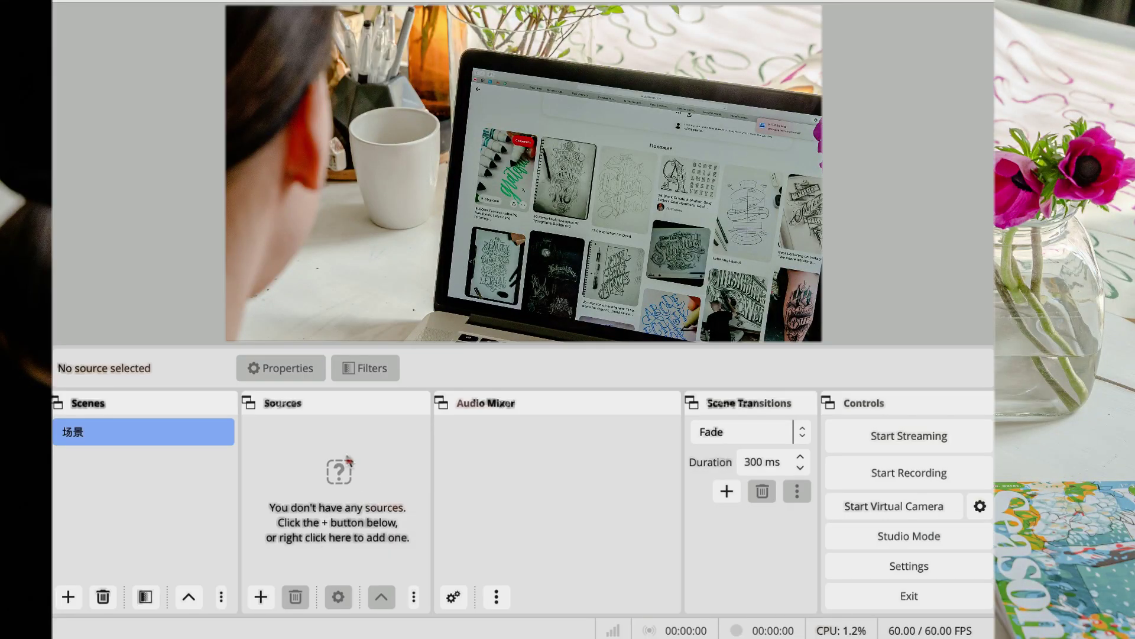
Step: Add a new macOS Screen Capture source from the Sources + menu
click(261, 597)
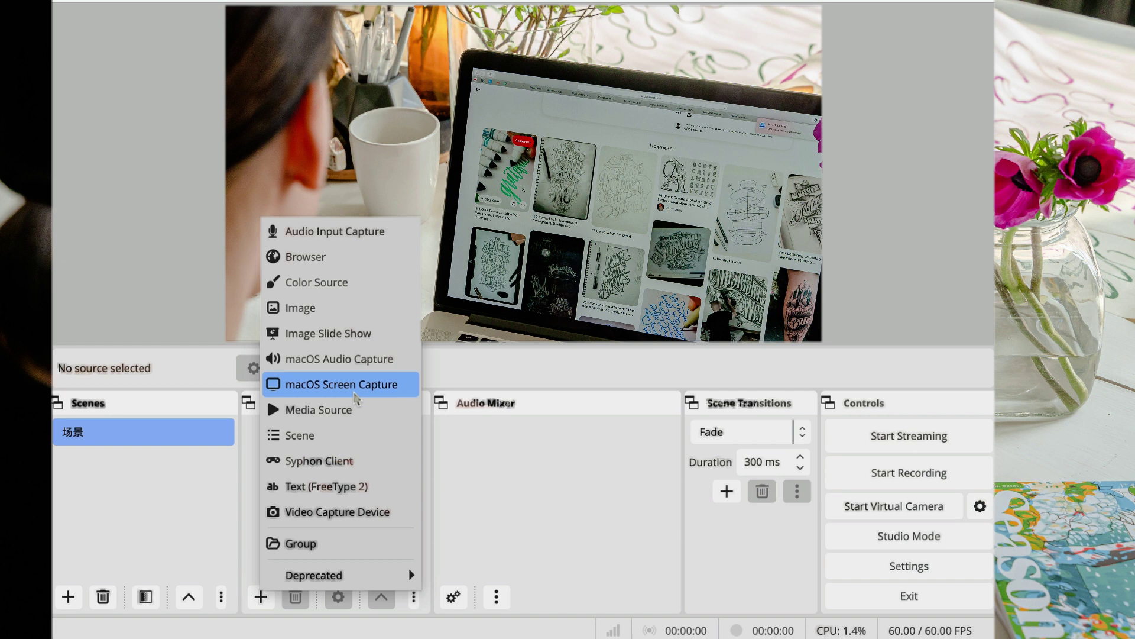
click(356, 398)
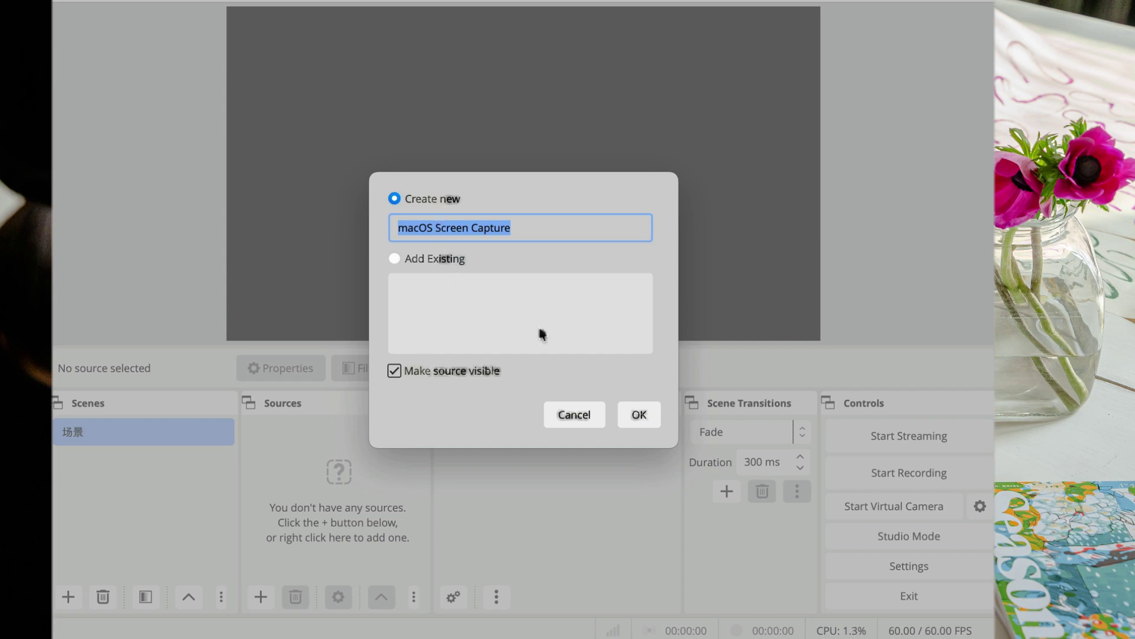
Step: Create the source with Display Capture on the Built-in Retina Display and OBS hidden from capture
click(627, 415)
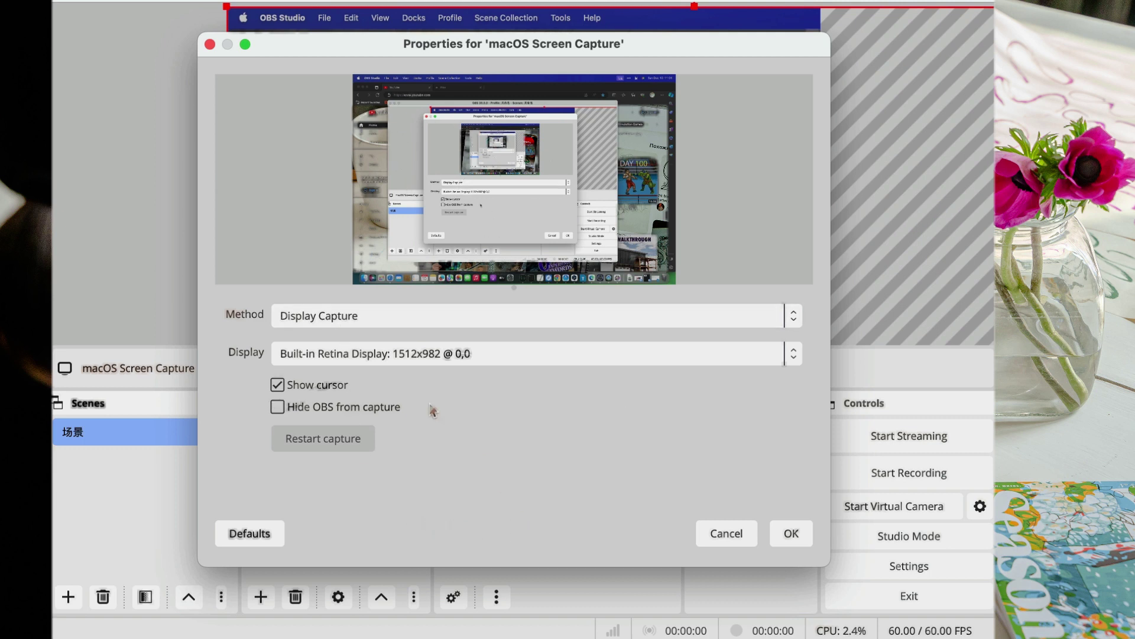
click(384, 416)
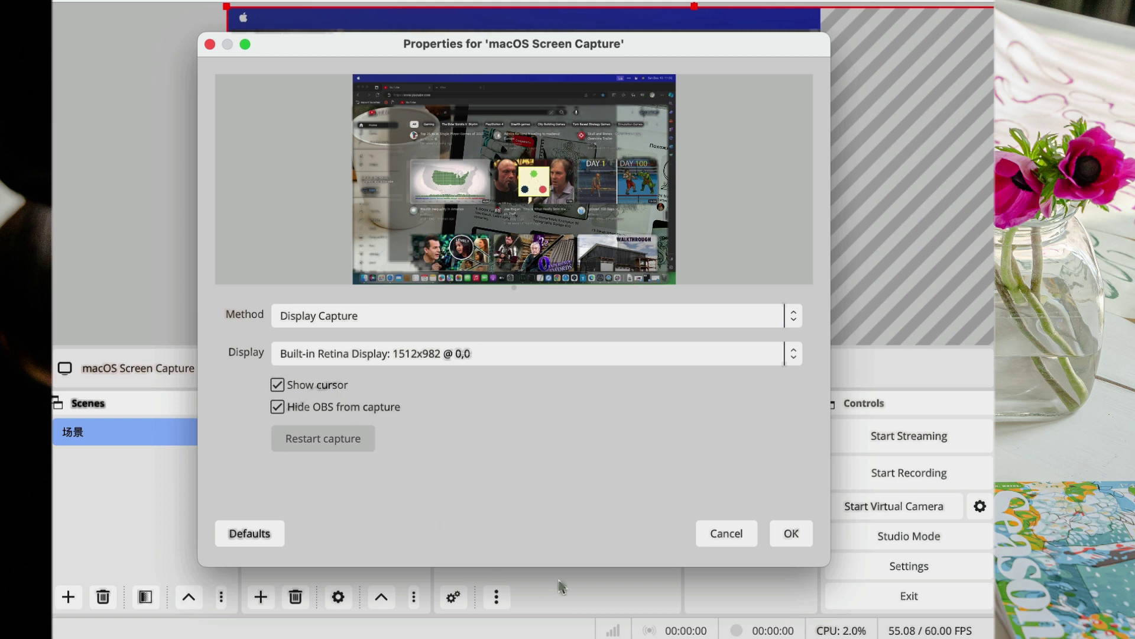
click(782, 544)
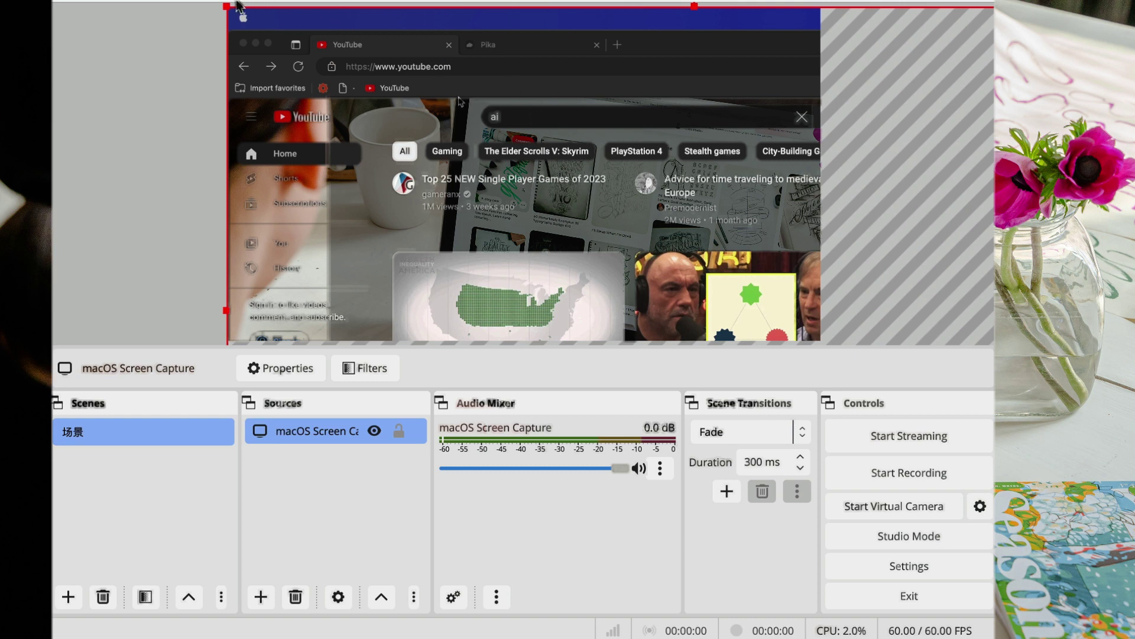
Step: Resize the capture, snap it to the canvas's top-left, and stretch it to the bottom edge
mouse_move(227, 8)
mouse_down()
mouse_move(370, 90)
mouse_move(227, 7)
mouse_up()
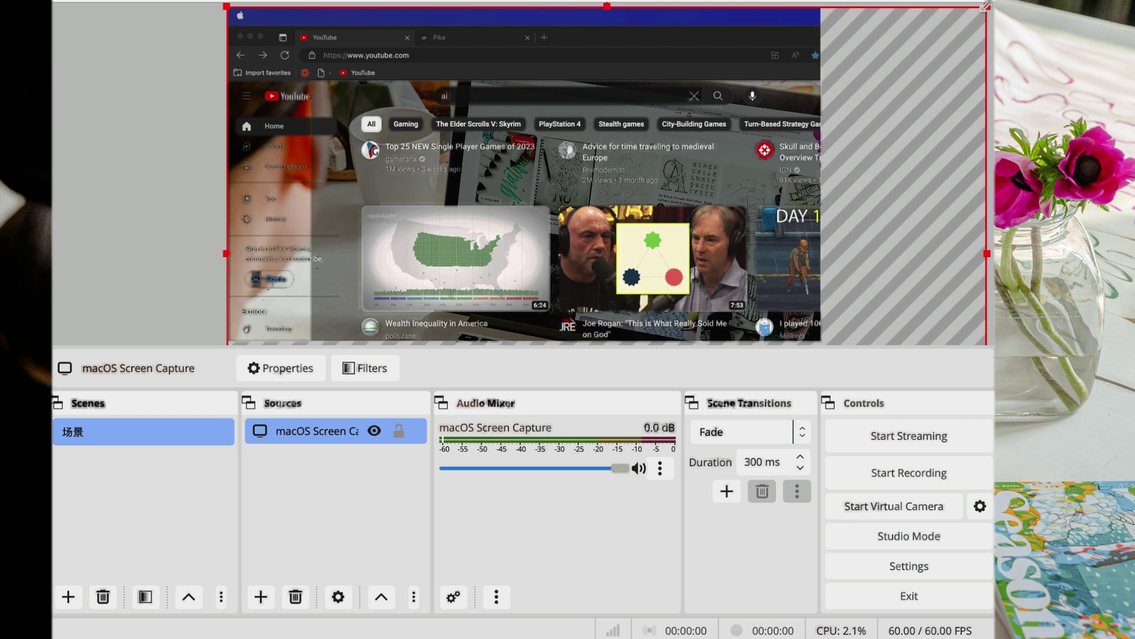
drag(985, 7, 647, 119)
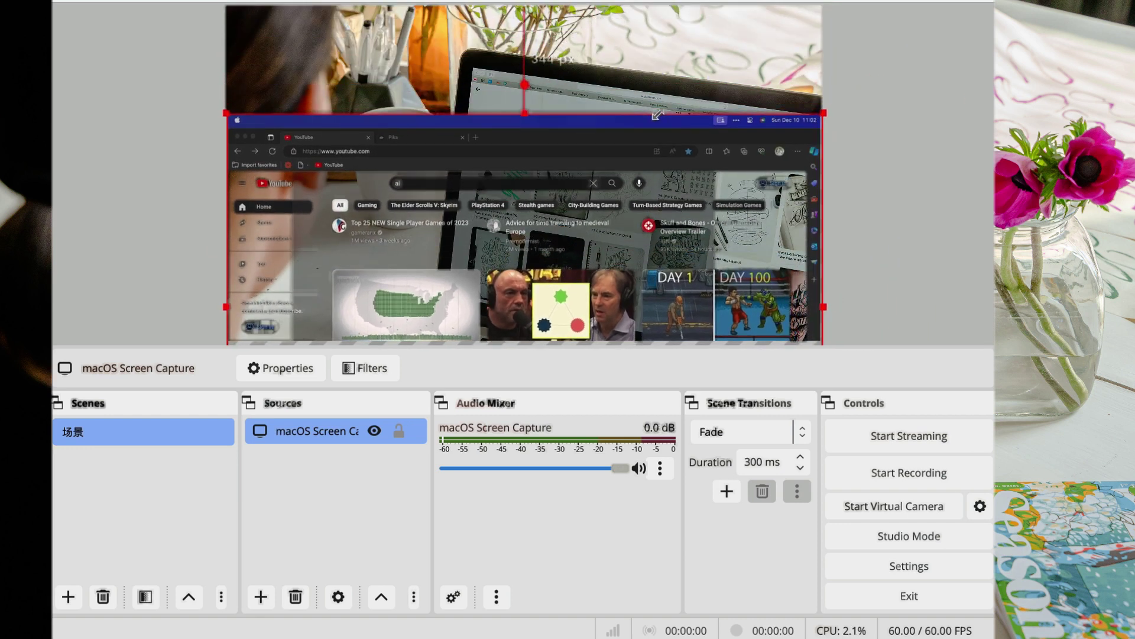
drag(611, 183, 612, 73)
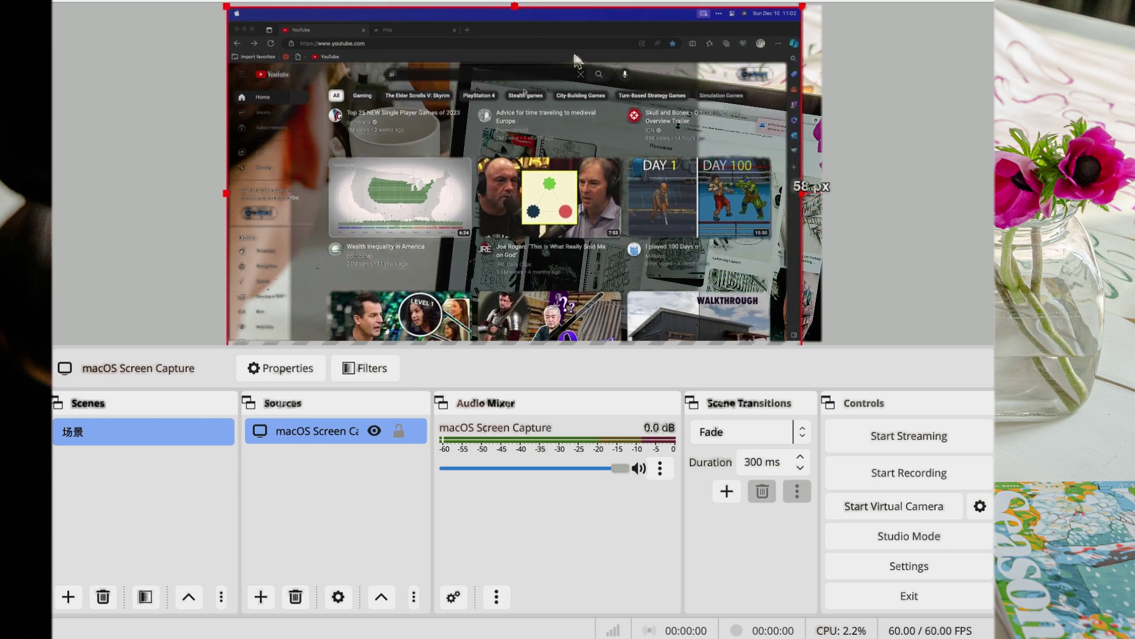
drag(227, 7, 328, 89)
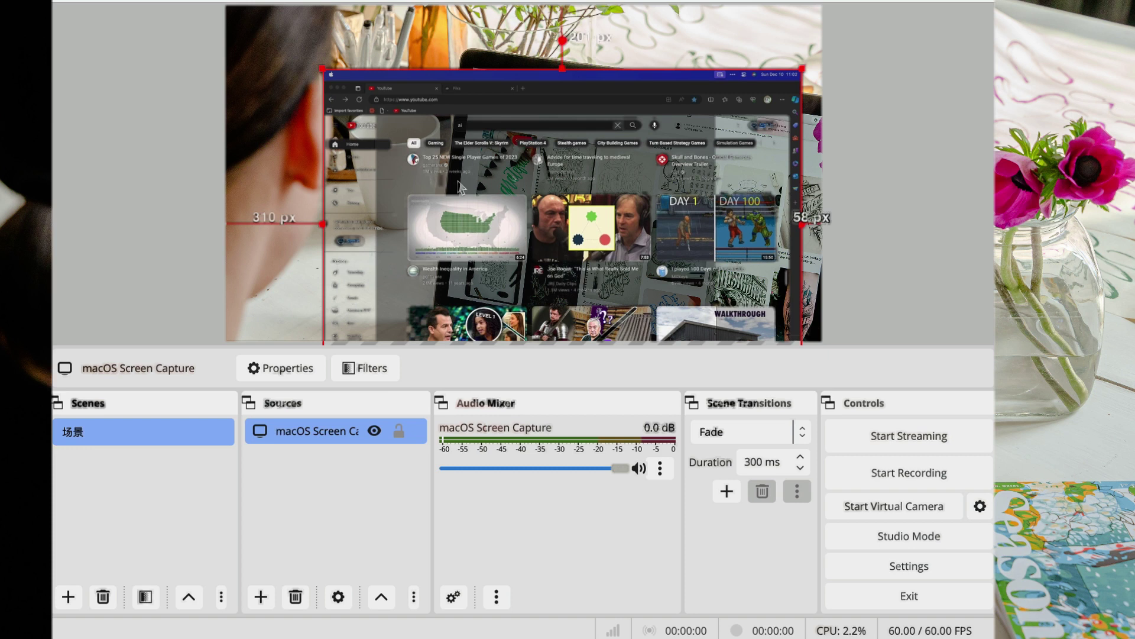
drag(479, 194, 381, 130)
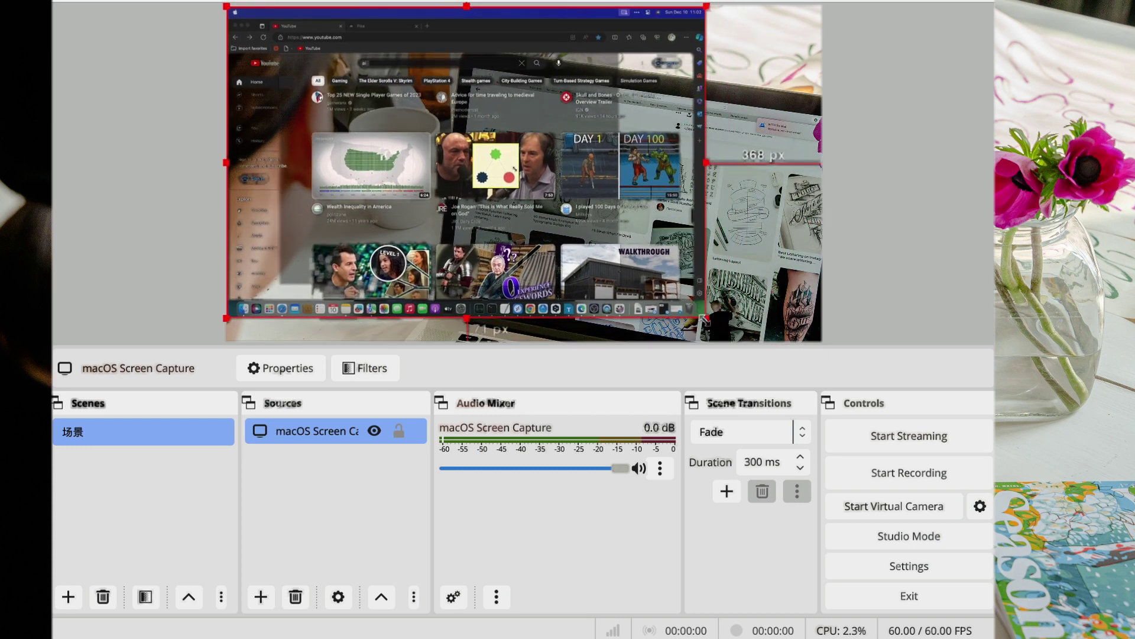
drag(706, 317, 731, 339)
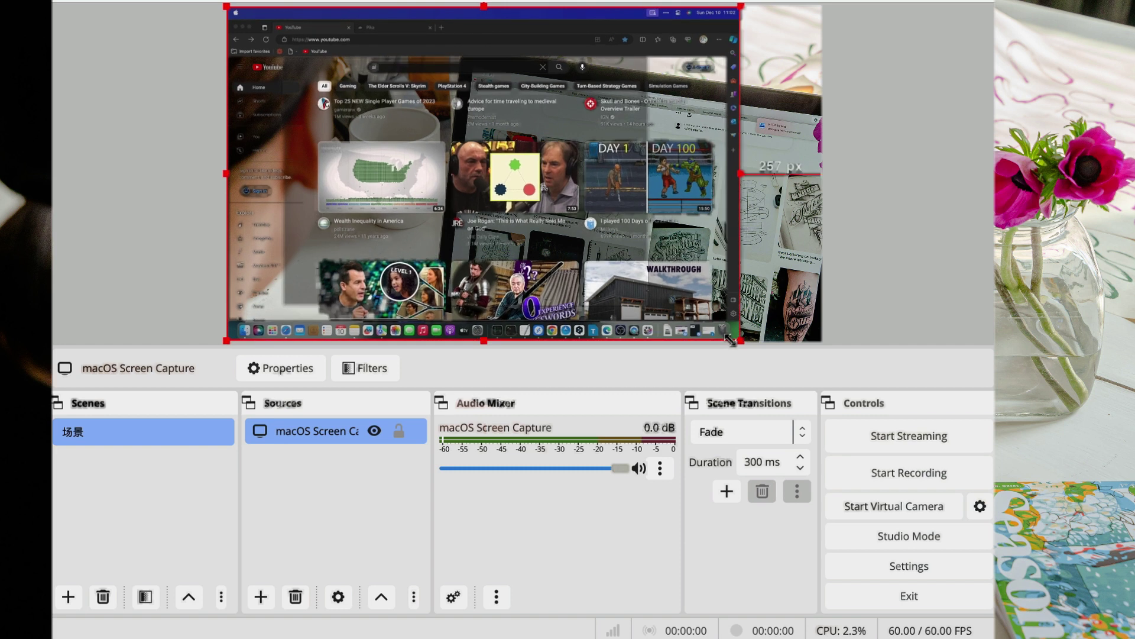
Step: Deselect the screen capture and start a test recording of the full screen
click(925, 277)
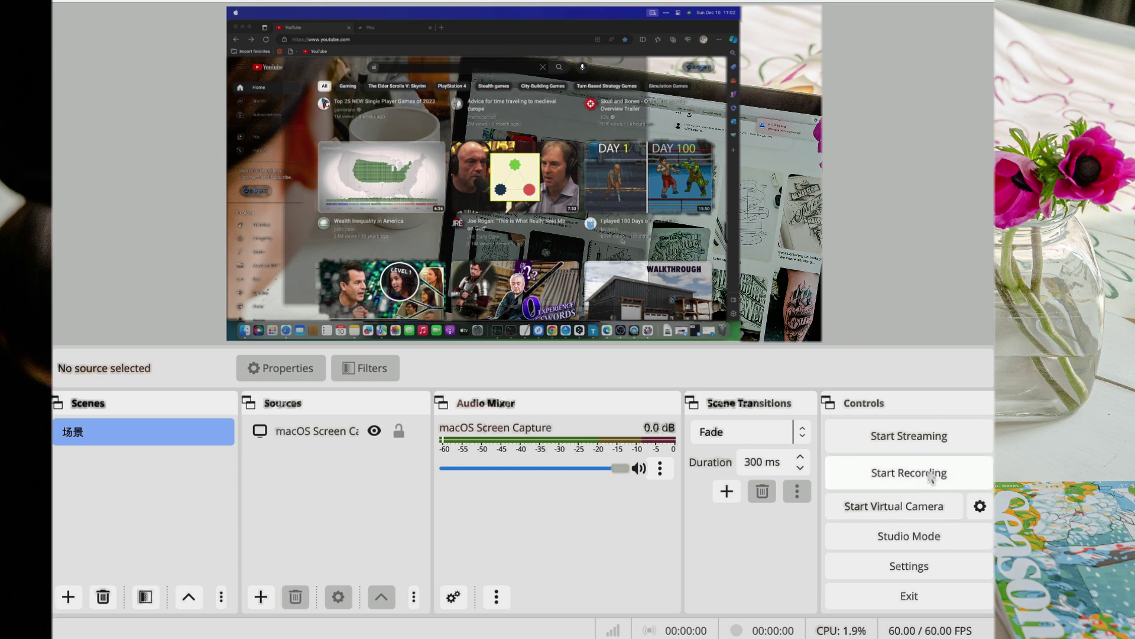
click(932, 478)
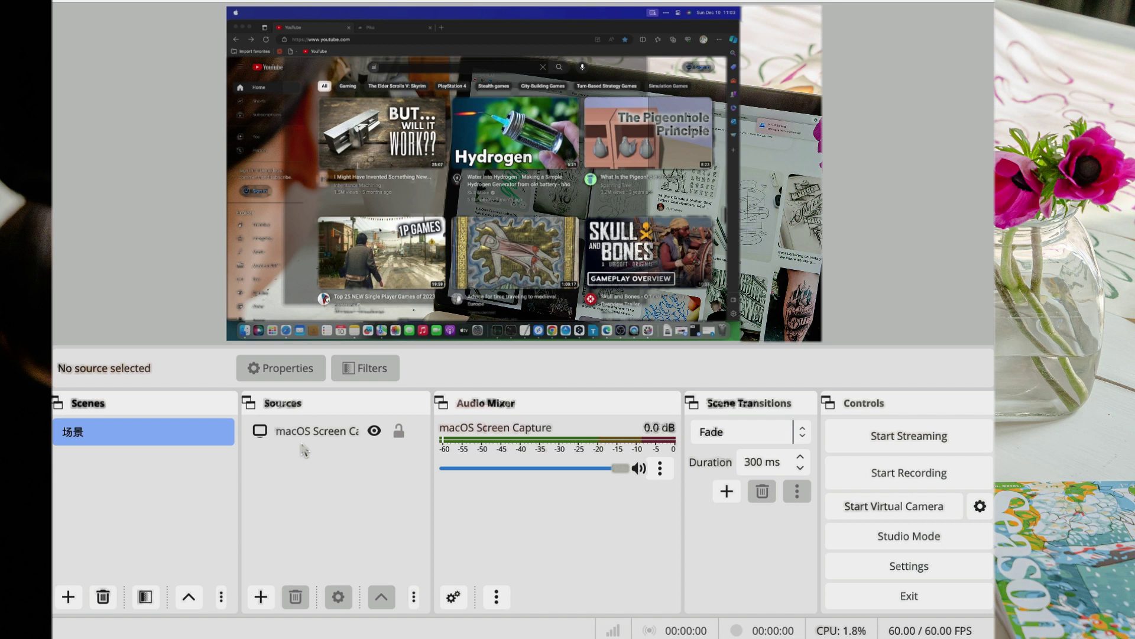
Step: Confirm the screen capture source uses the Built-in Retina Display at 1512x982
click(303, 441)
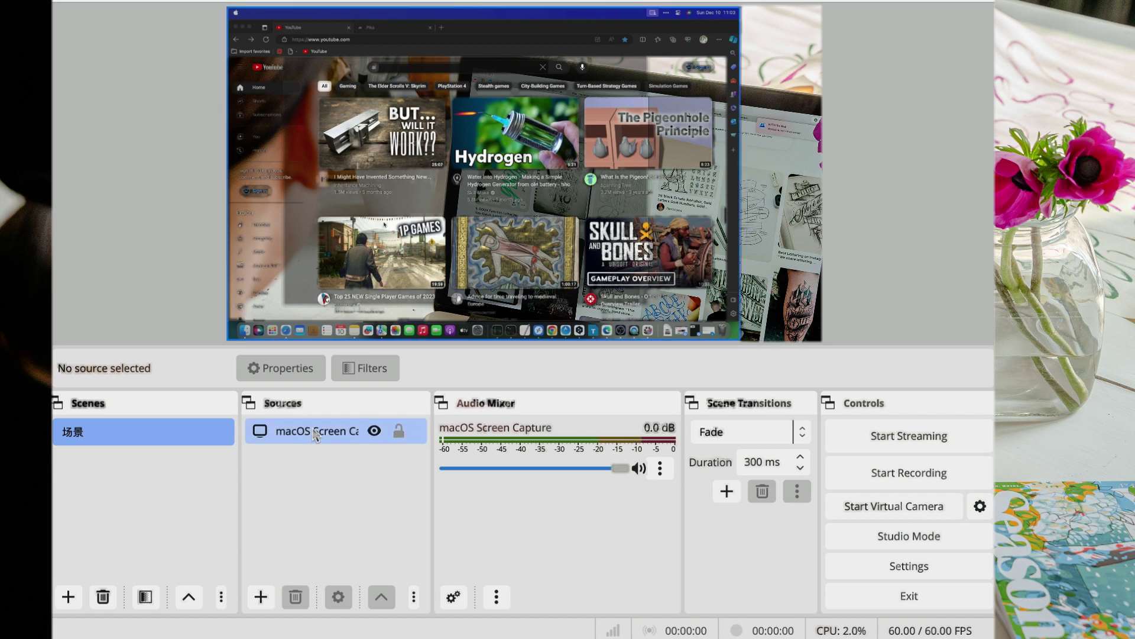
double_click(315, 434)
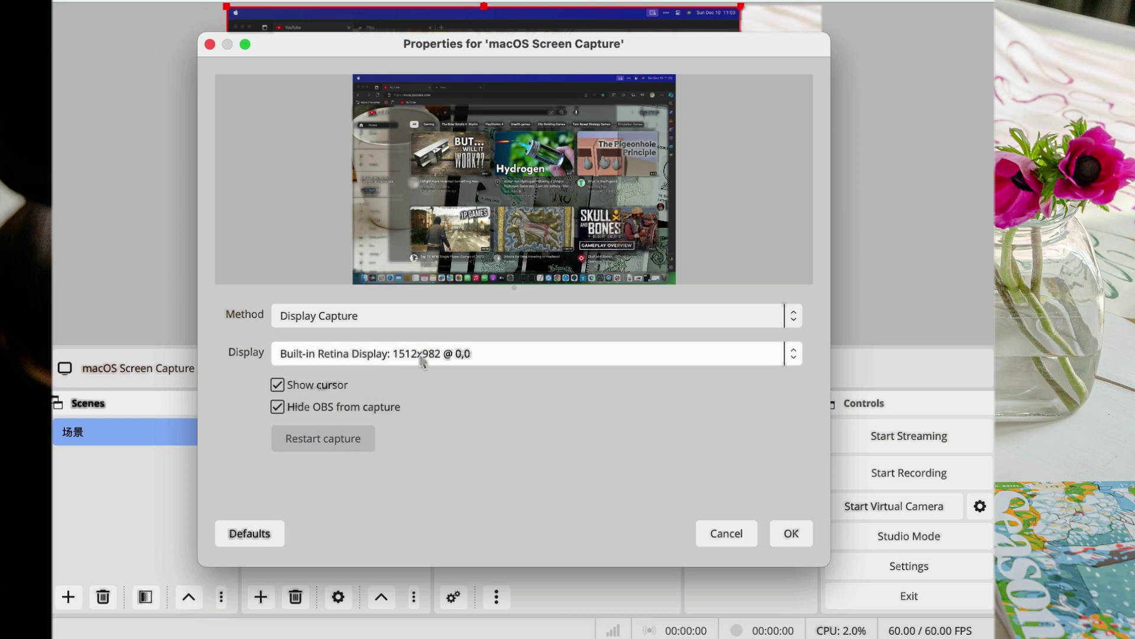
click(335, 358)
click(336, 355)
click(785, 535)
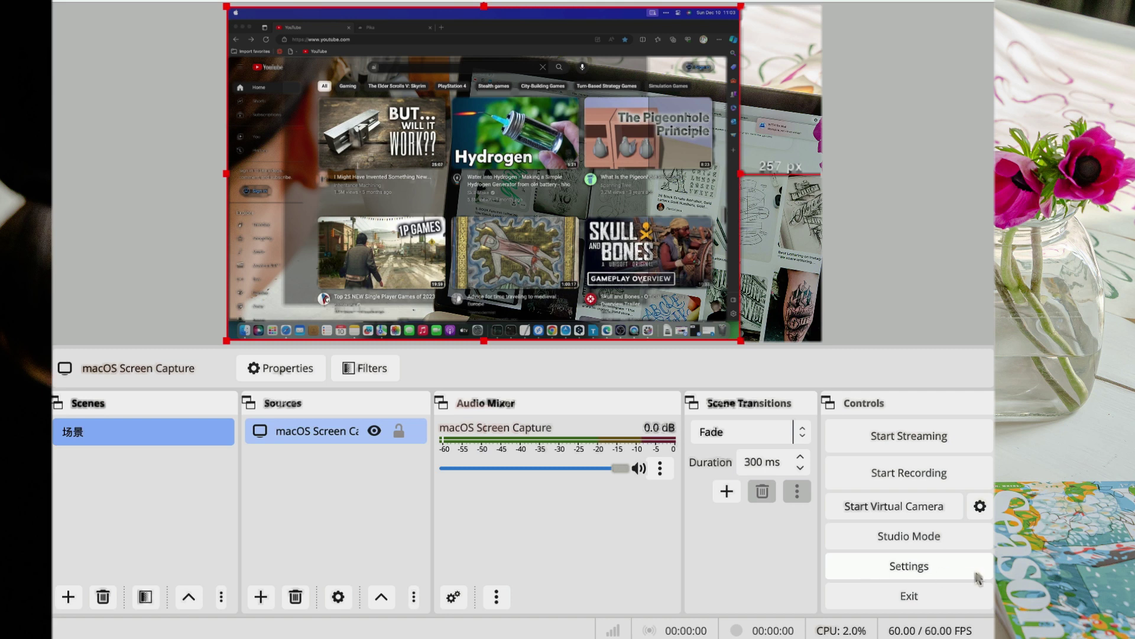
Step: Set the Video settings' Base (Canvas) Resolution to 1512x982
click(898, 572)
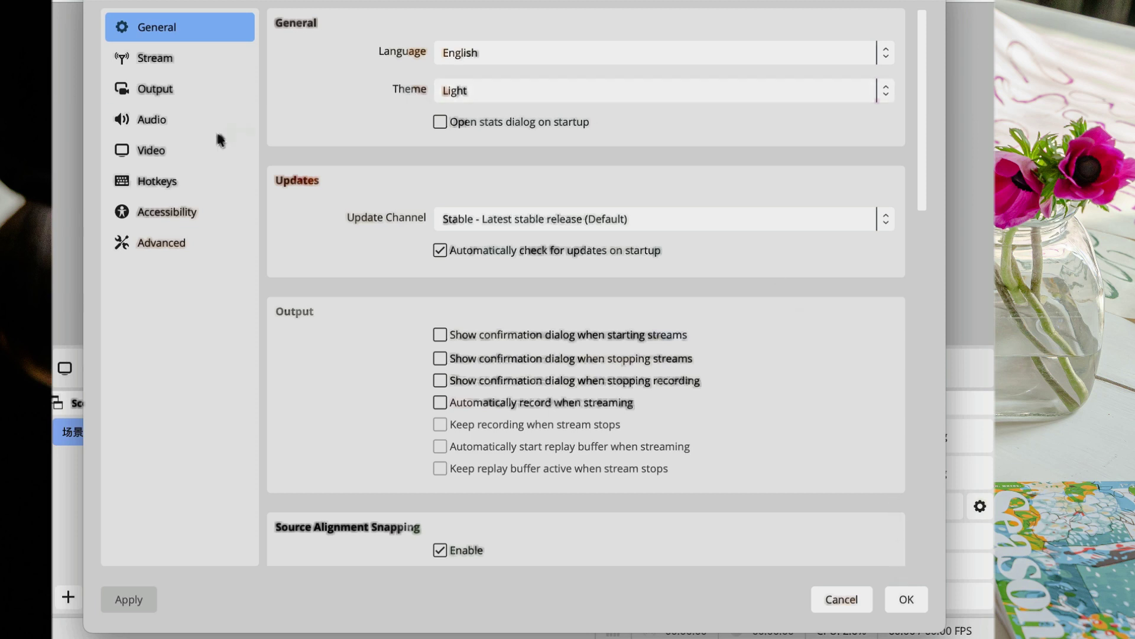
click(150, 151)
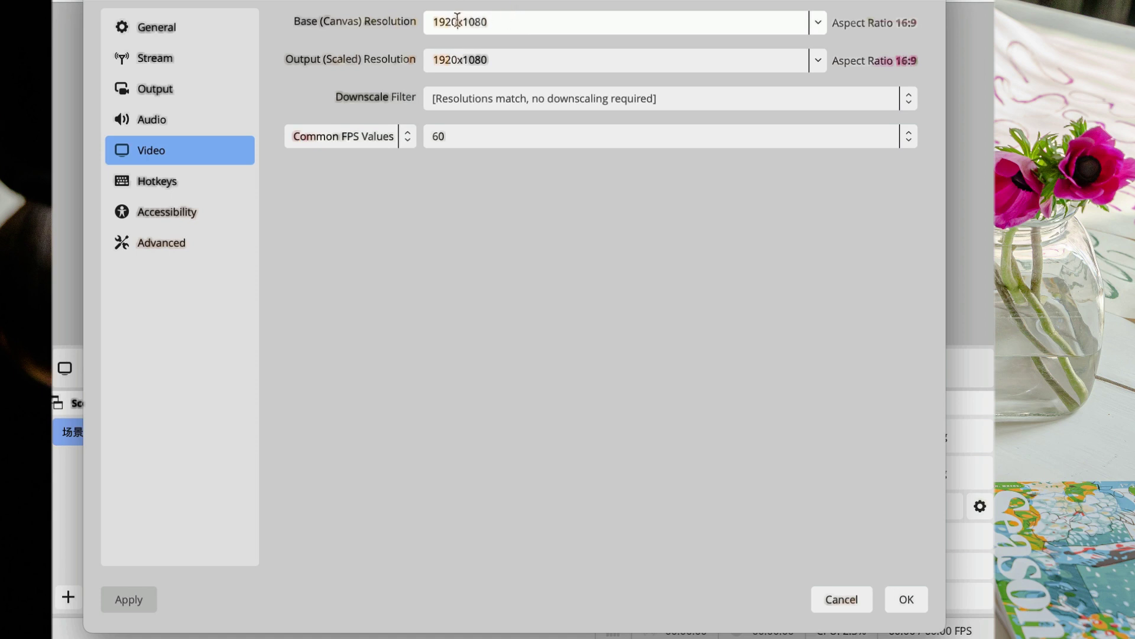
drag(454, 20, 444, 22)
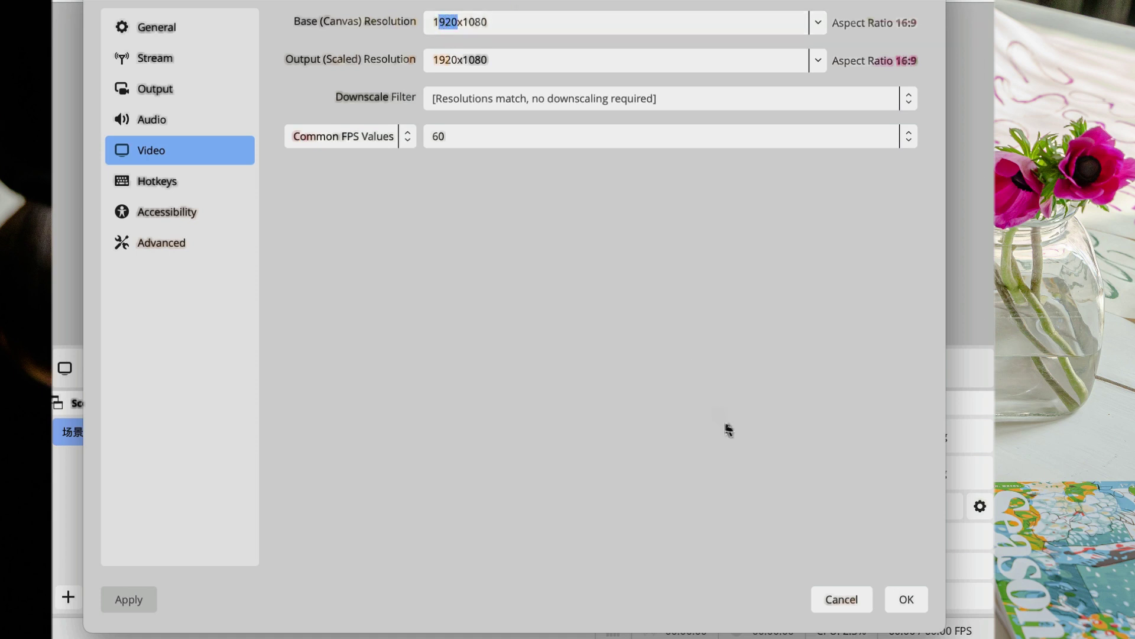
text(512)
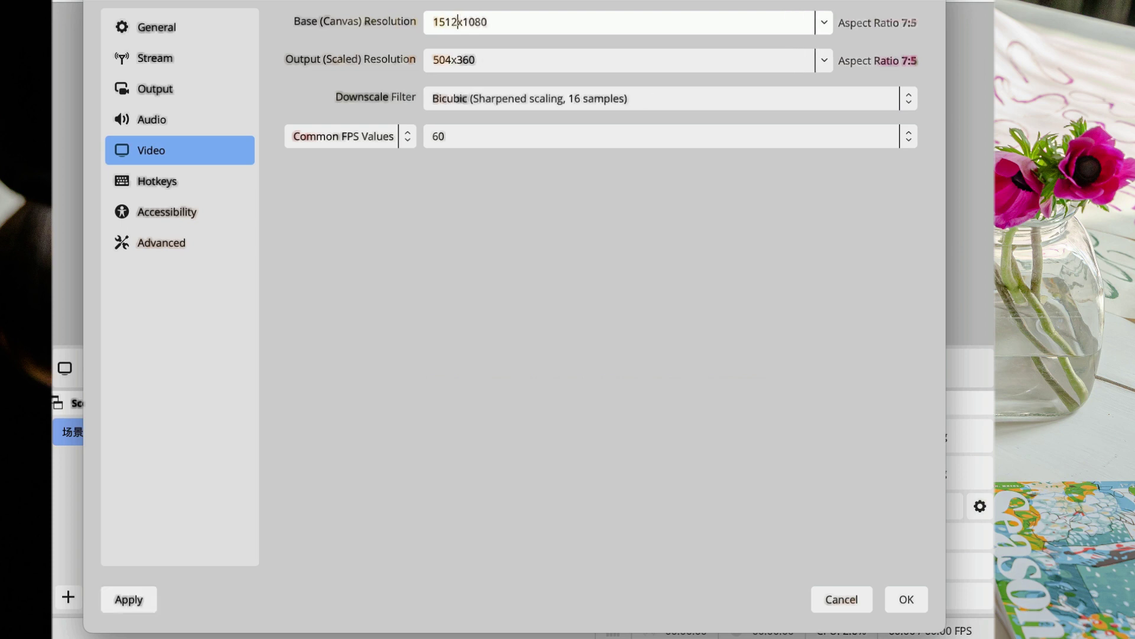
drag(488, 21, 467, 21)
key(BackSpace)
key(BackSpace)
text(982)
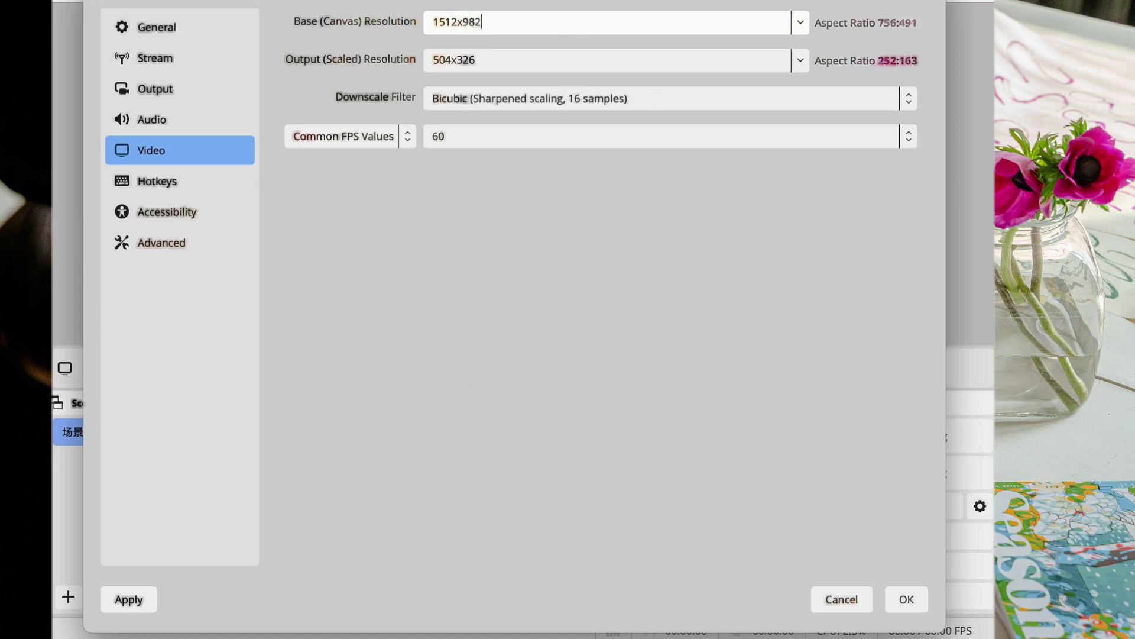
Step: Copy the 1512x982 canvas value into the Output (Scaled) Resolution field
drag(557, 21, 434, 22)
right_click(445, 27)
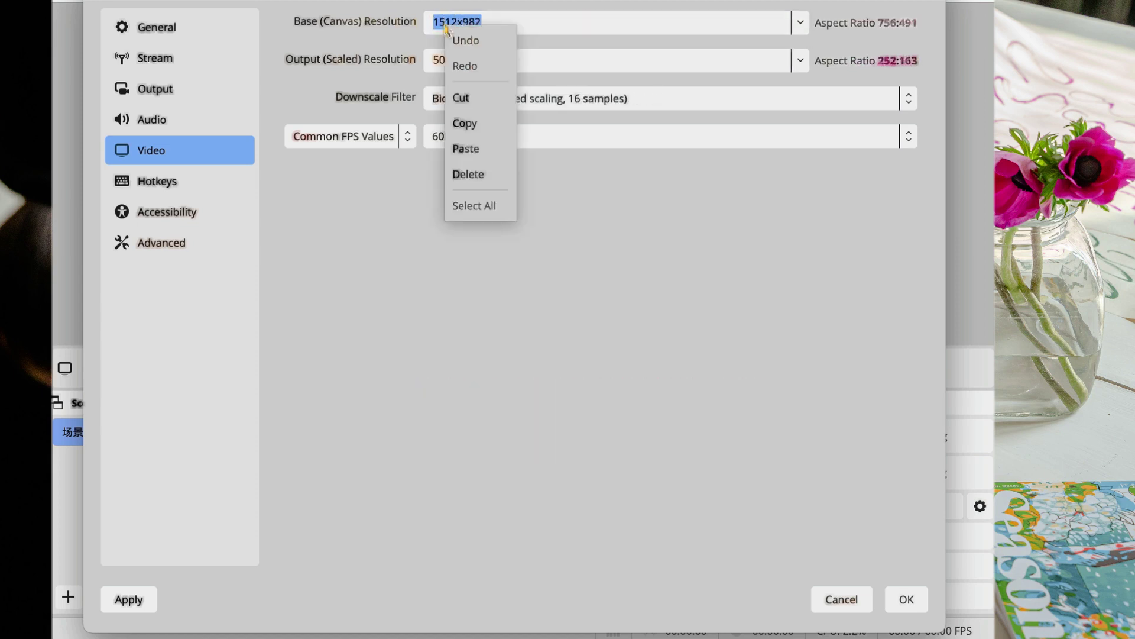
click(484, 123)
click(503, 62)
drag(502, 61, 409, 60)
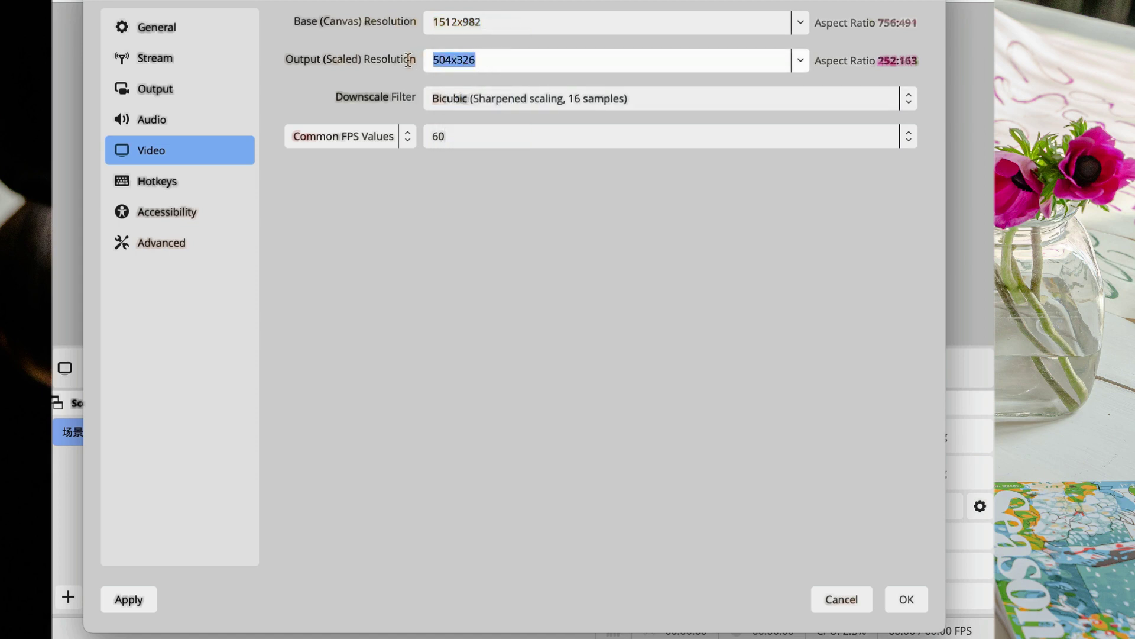
right_click(448, 64)
click(495, 186)
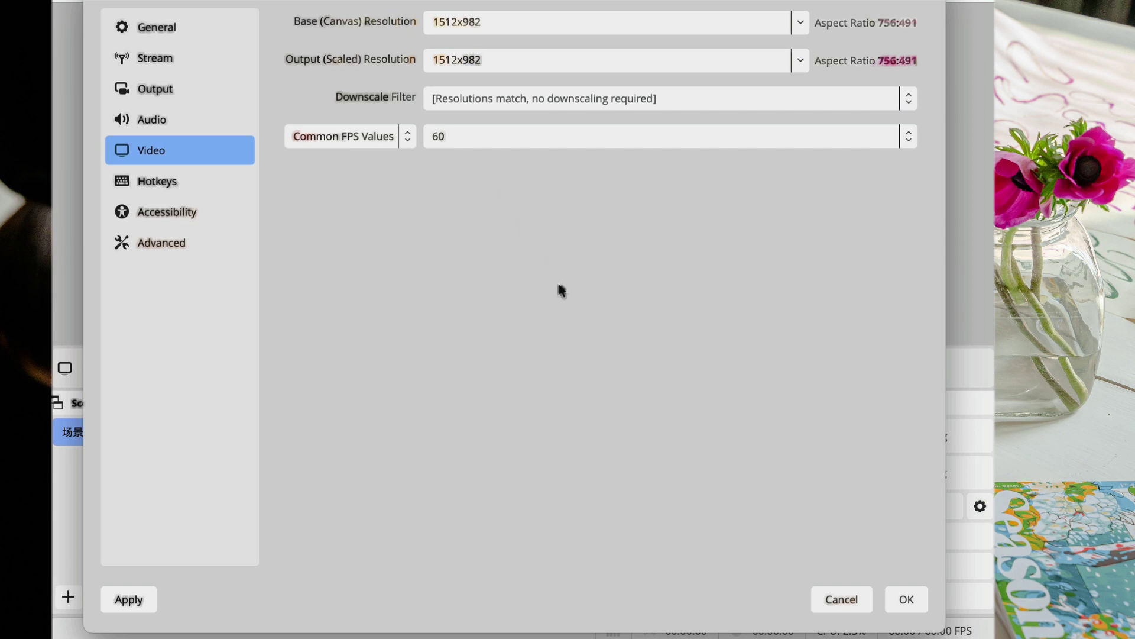
Step: Apply the 1512x982 video settings and drag the capture to fill the canvas edge to edge
click(896, 611)
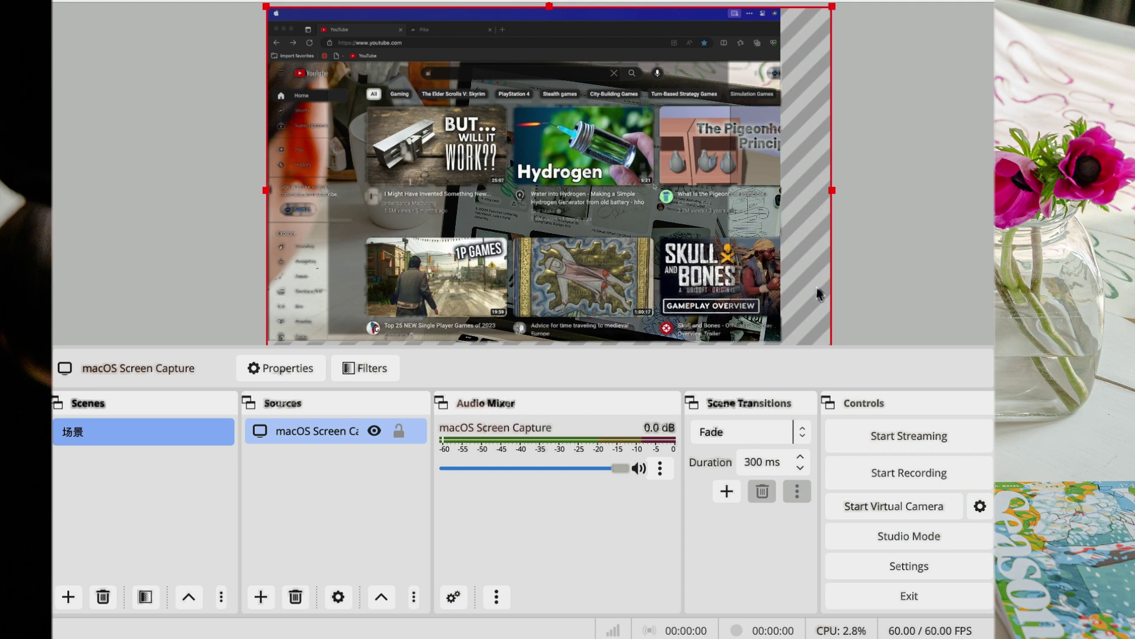
drag(831, 6, 736, 71)
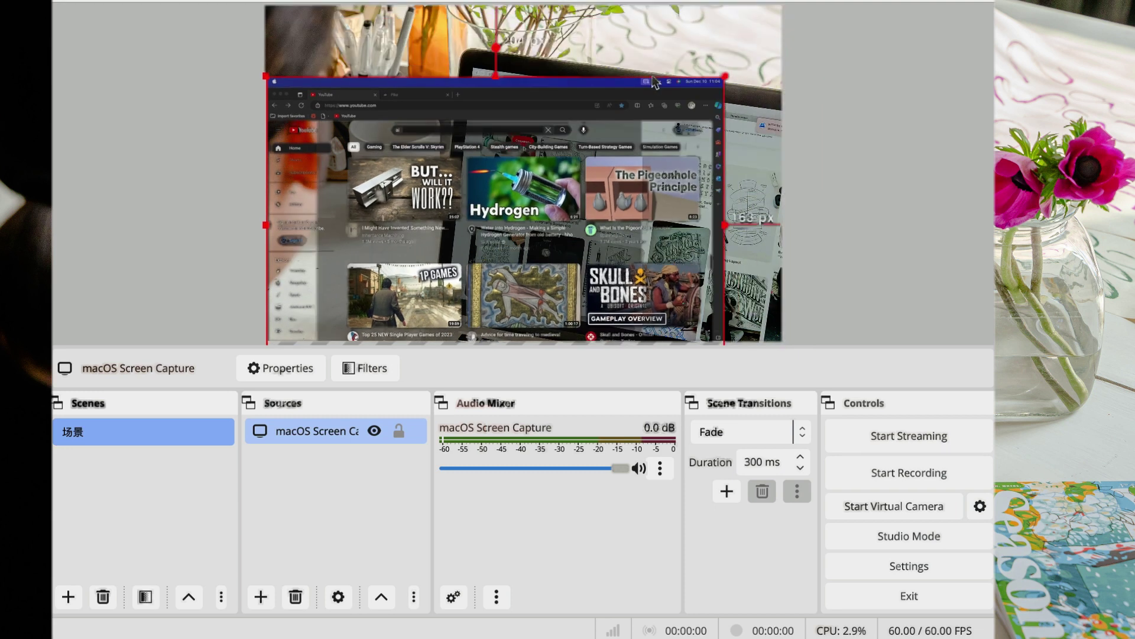
drag(599, 179, 598, 103)
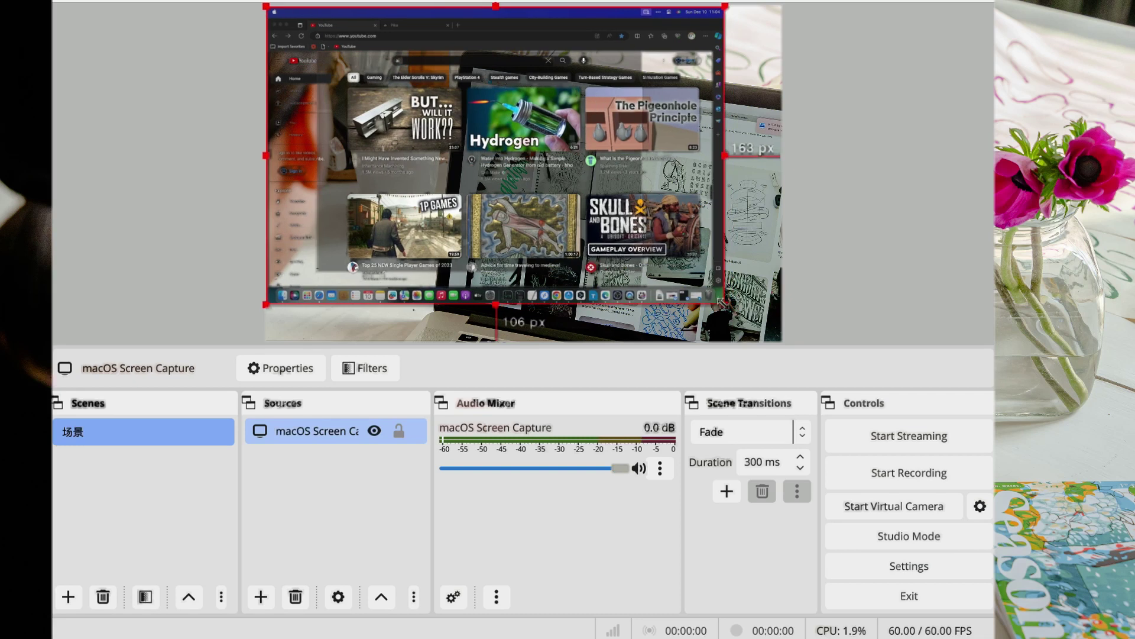
drag(726, 303, 777, 339)
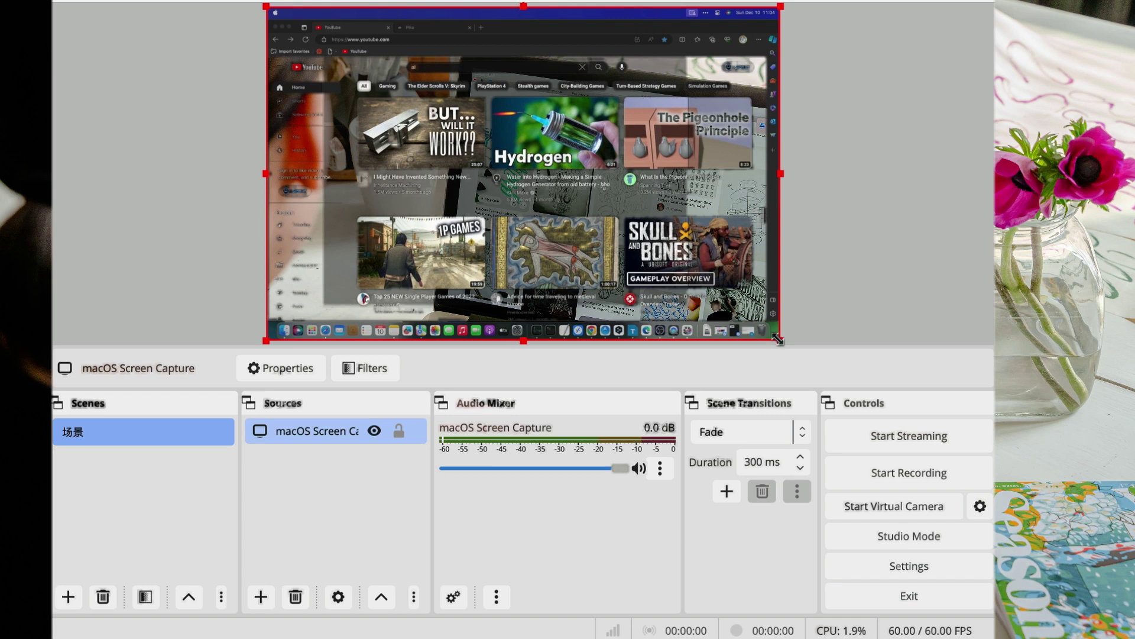
click(845, 305)
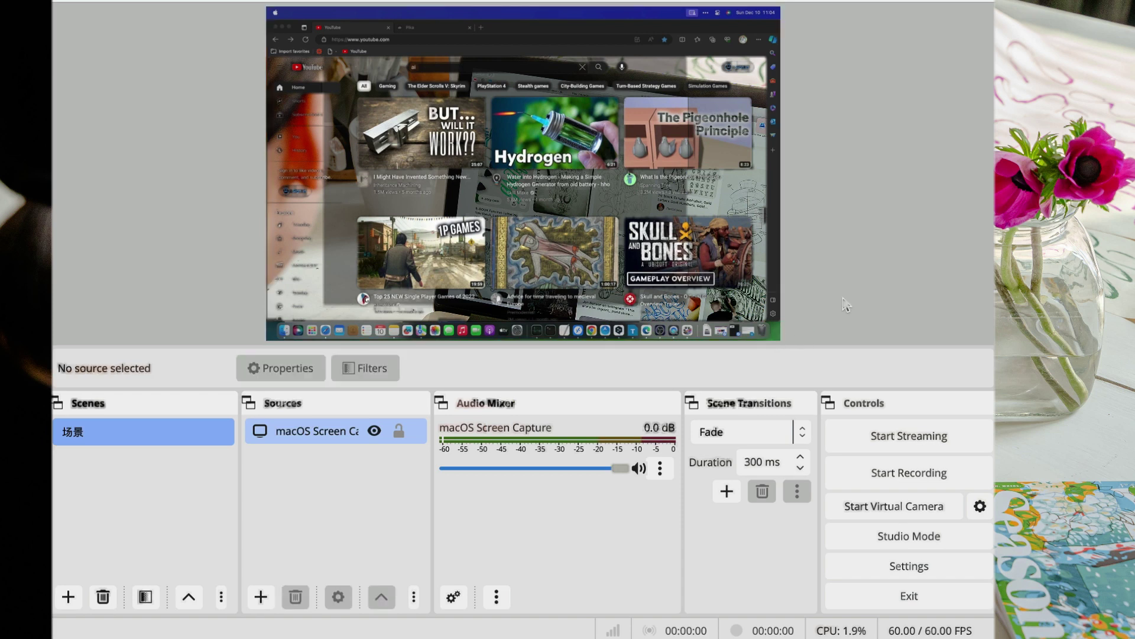
click(701, 237)
Step: Deselect the capture and start recording the full 1512x982 canvas
click(814, 238)
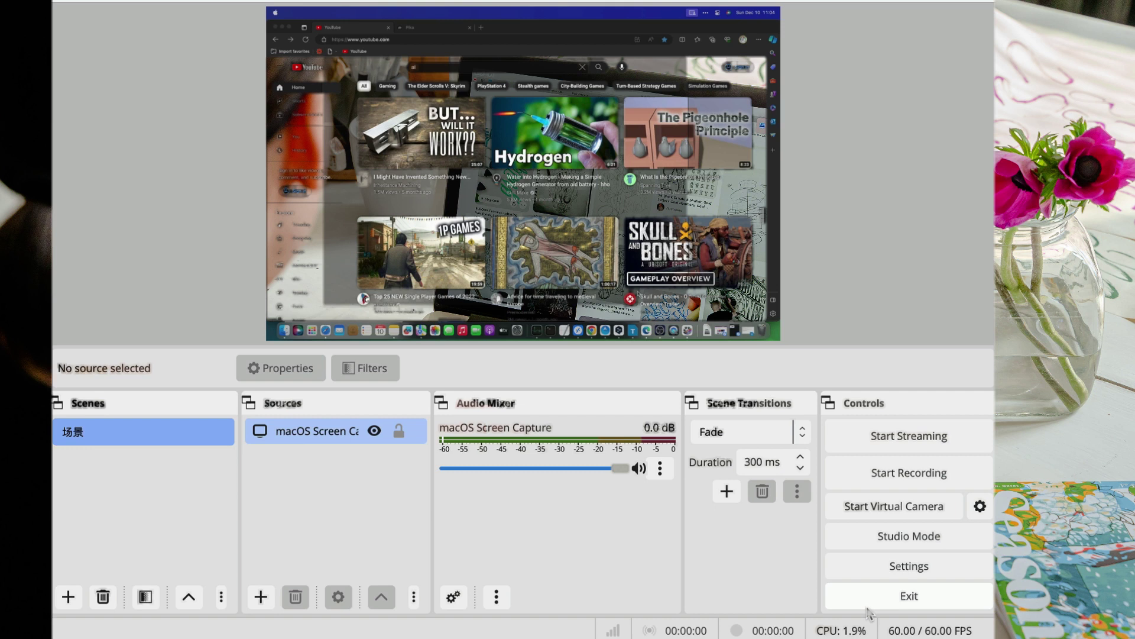
click(893, 487)
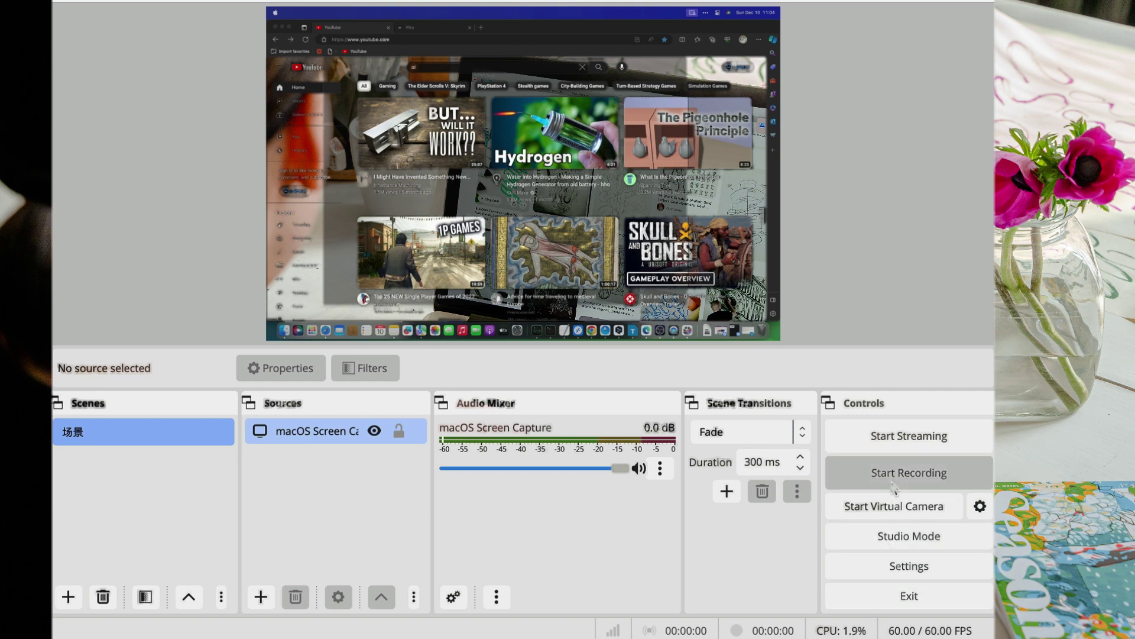